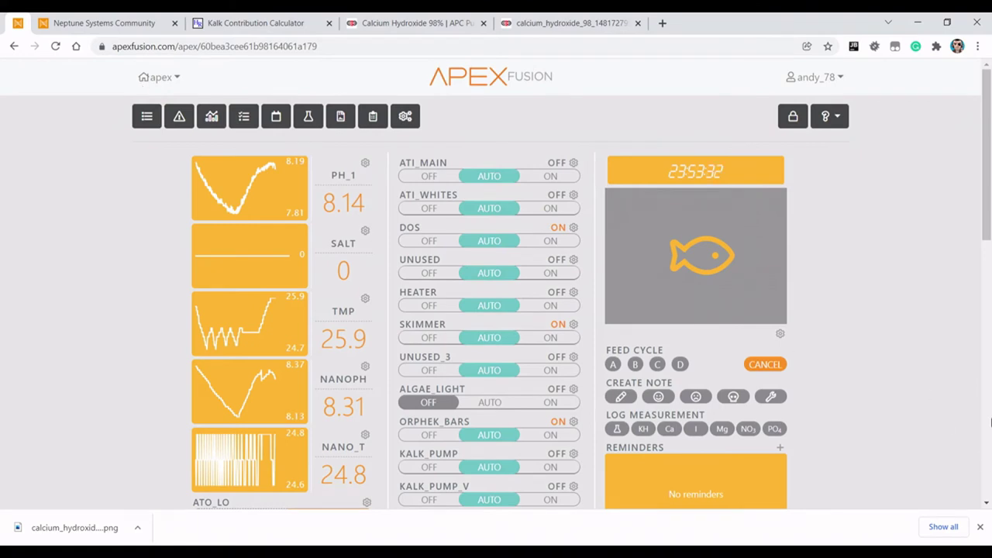
Switch to the Kalk Contribution Calculator page and examine its solution preparation, system information, solution strength and contribution sections.
click(256, 23)
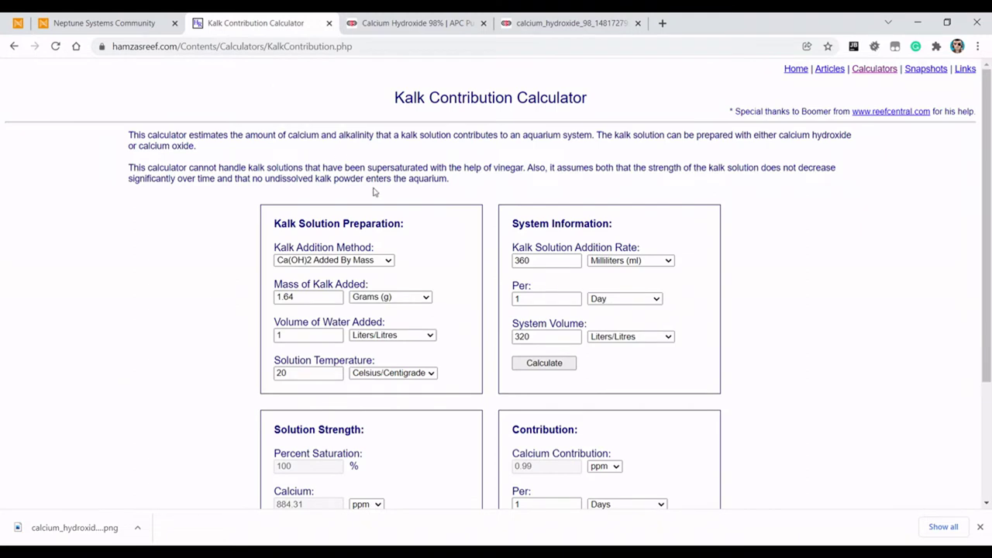
click(116, 47)
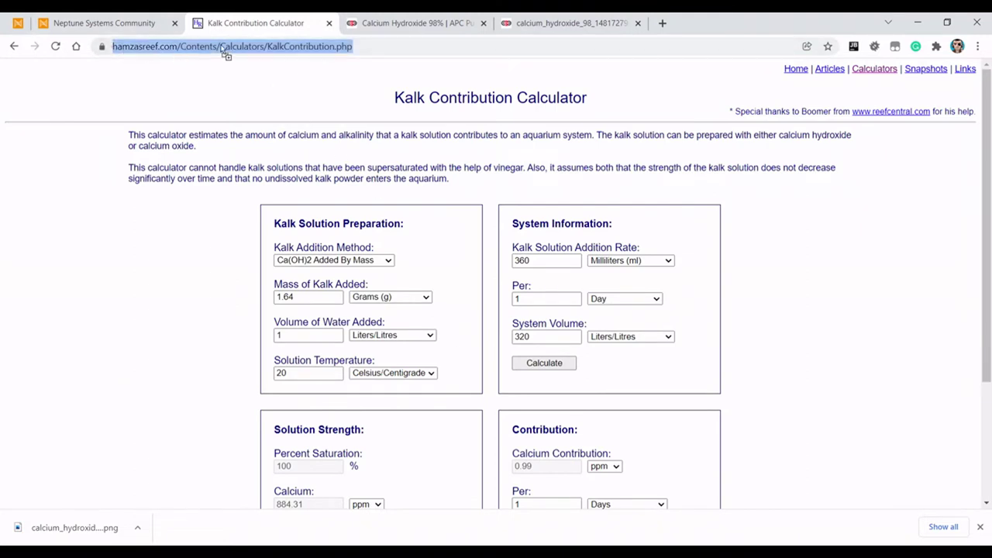
click(469, 77)
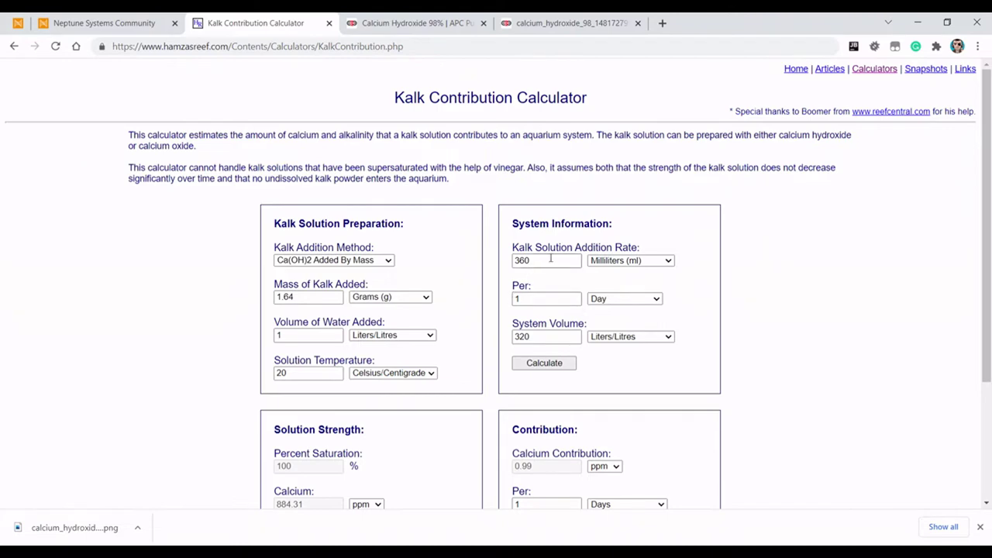
scroll(738, 246, down, 2)
scroll(738, 246, up, 2)
scroll(480, 294, down, 2)
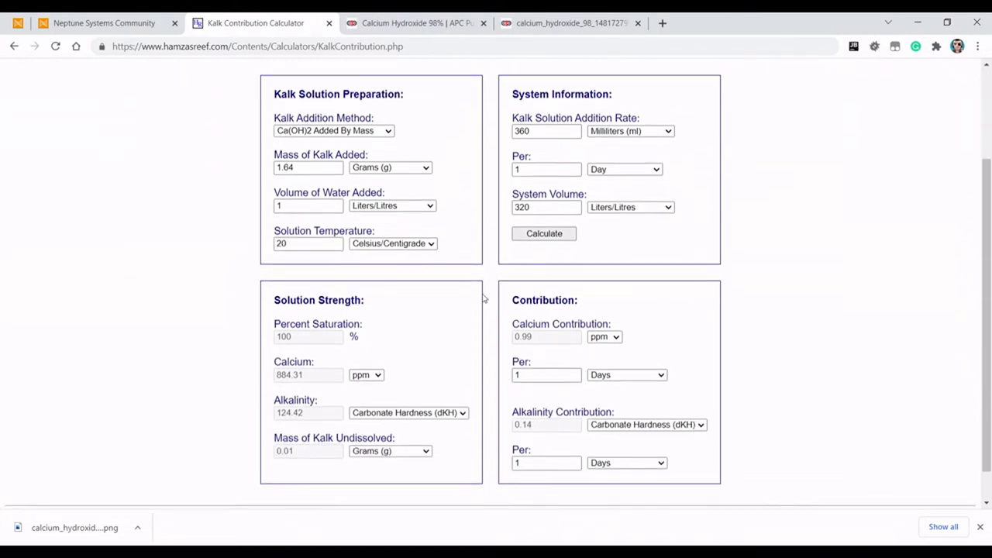
scroll(480, 294, up, 2)
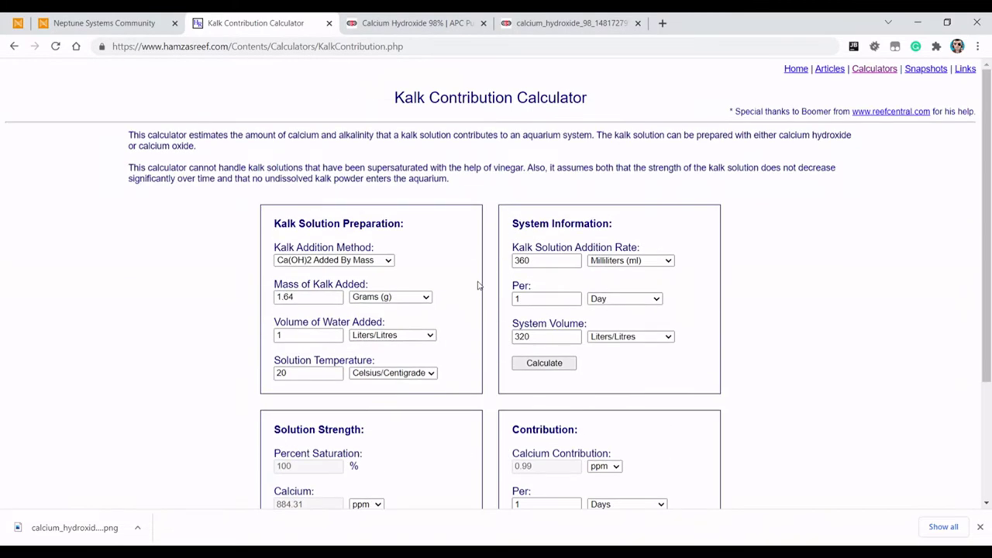
scroll(479, 285, down, 3)
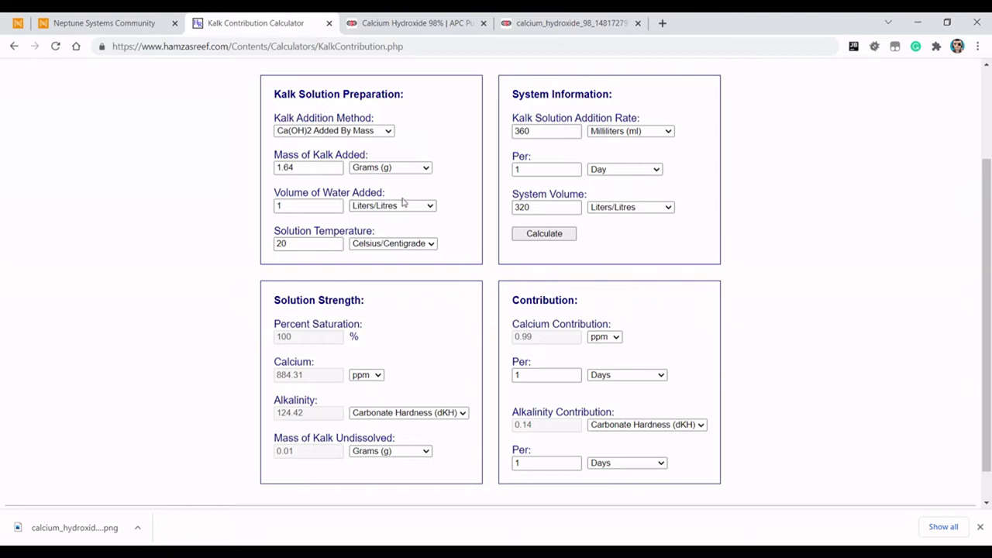
Set the mass of kalk added to 2 grams, recalculate, and check the mass of kalk undissolved.
click(308, 172)
key(ctrl+a)
key(BackSpace)
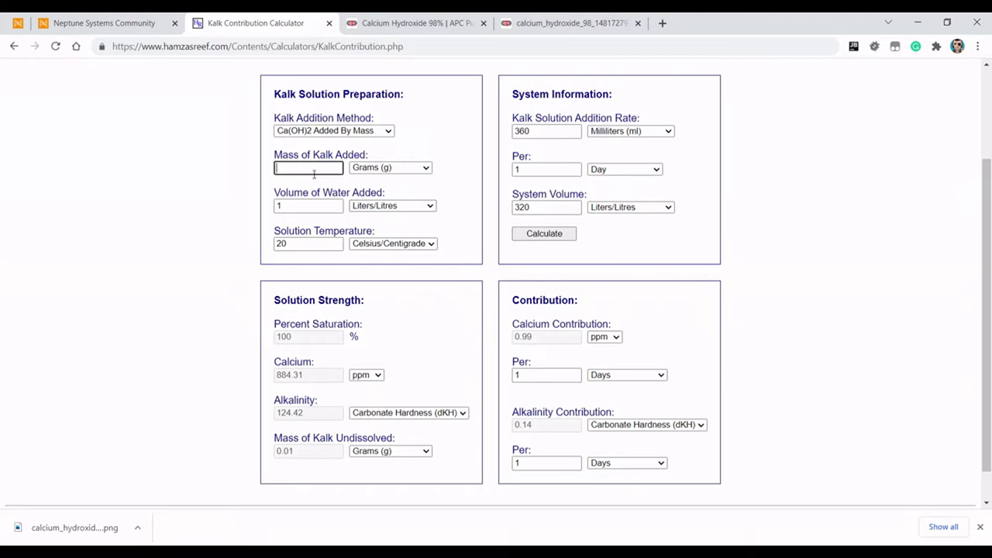
click(413, 144)
click(308, 209)
click(454, 182)
click(547, 234)
scroll(439, 296, down, 3)
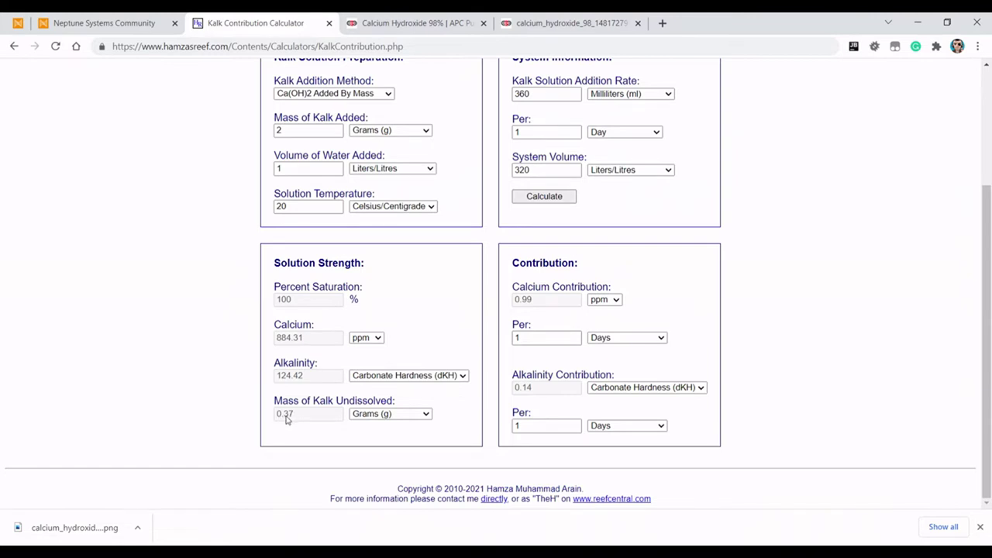
scroll(574, 386, up, 2)
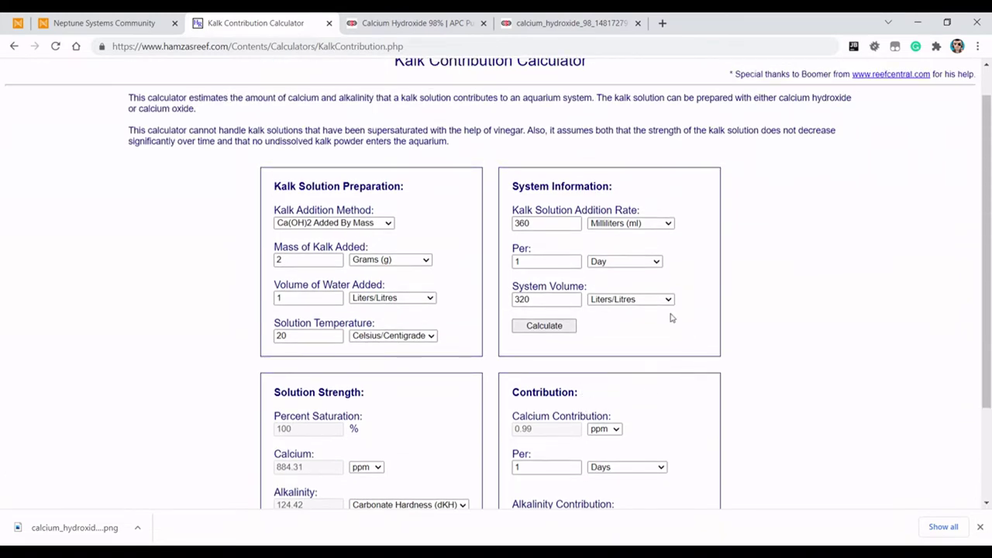
Reload the calculator and calculate with a kalk solution addition rate of 360 ml per day and a system volume of 320 litres.
click(55, 46)
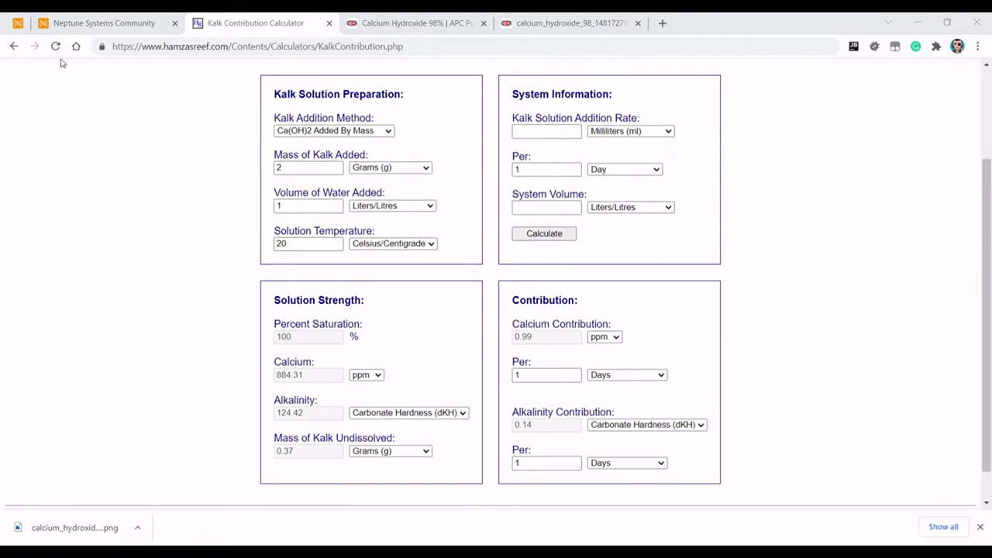
click(546, 207)
click(548, 134)
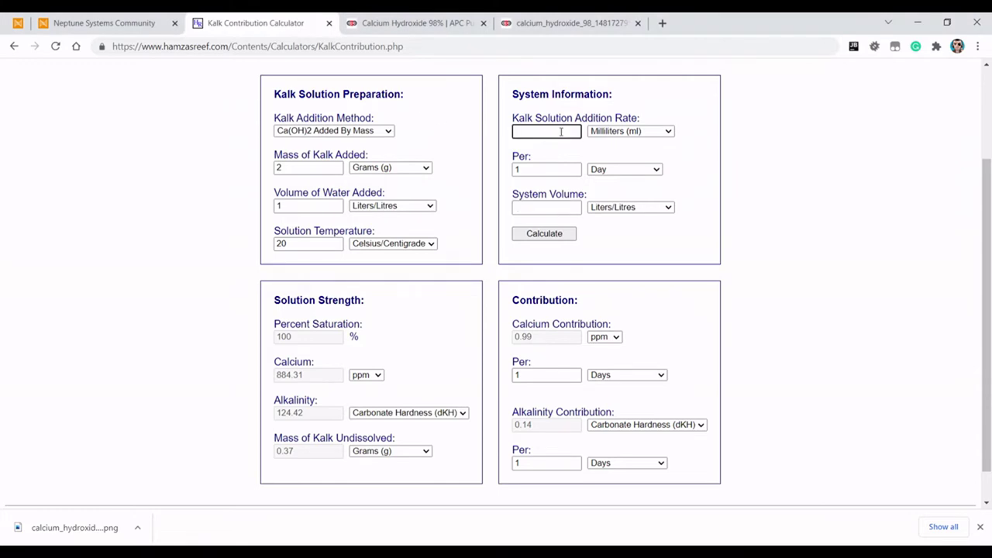
text(360)
click(689, 183)
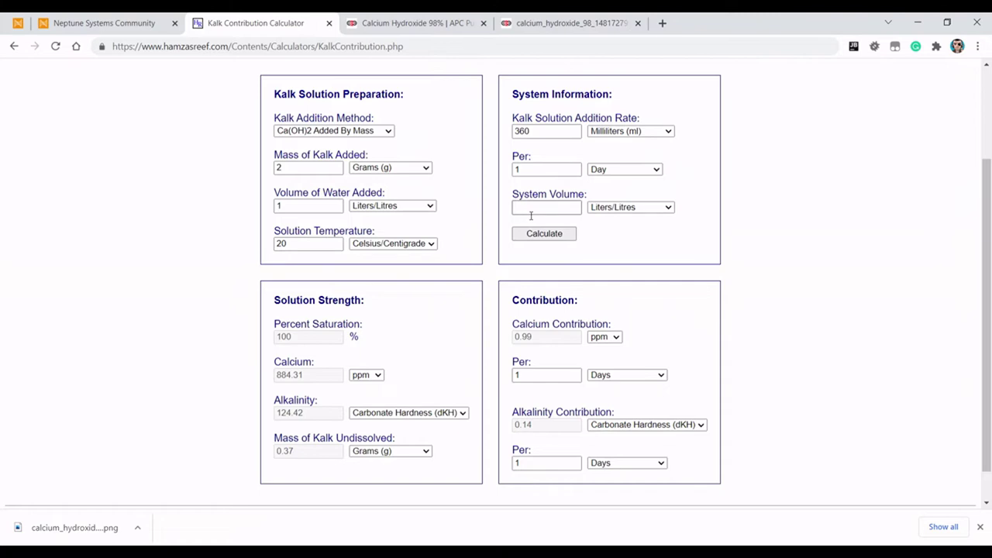
click(531, 209)
text(320)
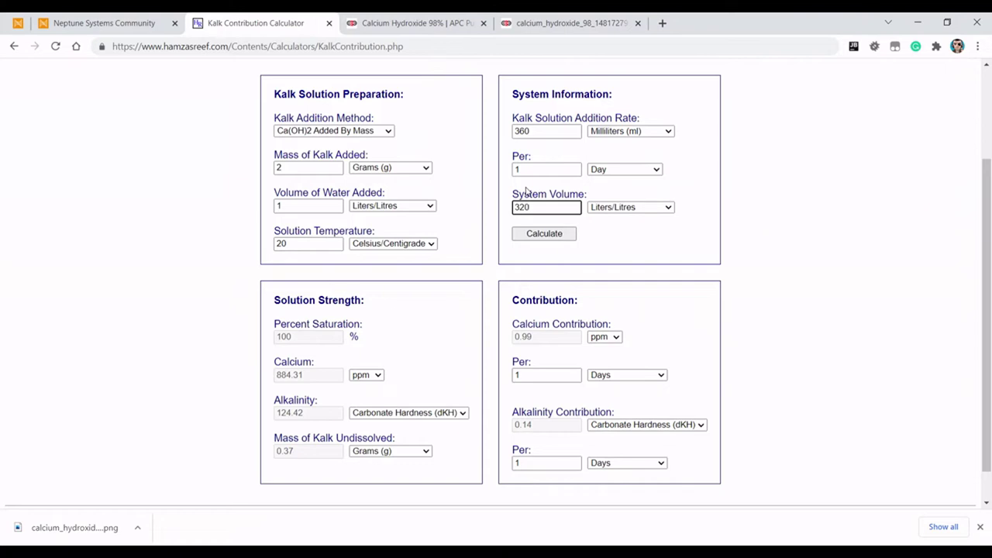
click(546, 236)
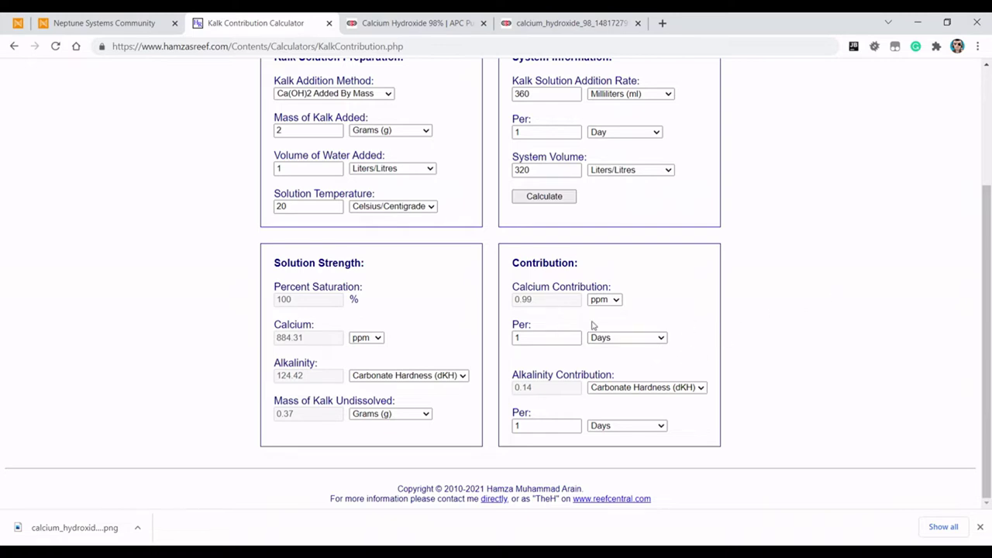
Compare the entered kalk preparation and system values with the calculated solution strength and contribution values.
scroll(603, 323, up, 2)
scroll(603, 323, down, 2)
scroll(610, 325, up, 2)
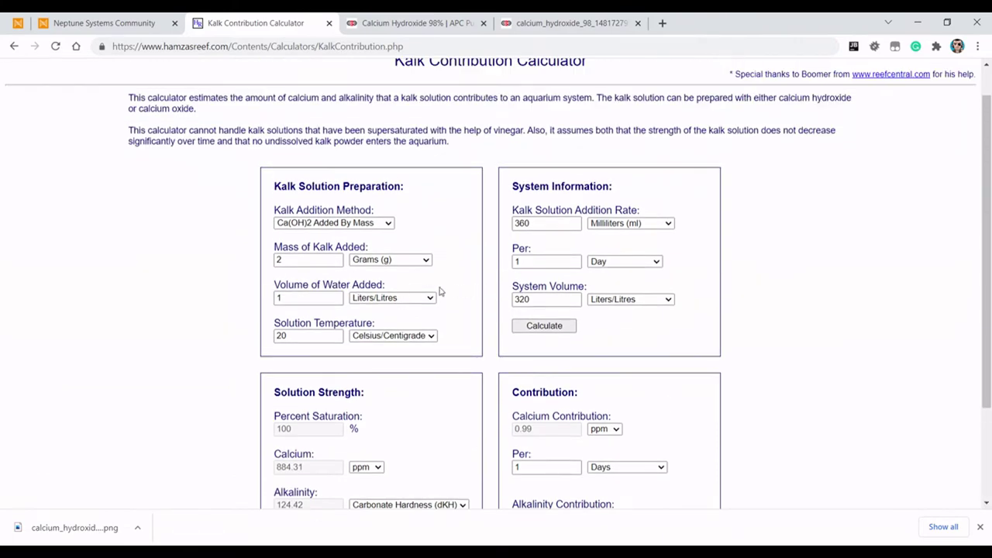
scroll(439, 294, down, 2)
scroll(439, 295, up, 2)
scroll(675, 275, down, 1)
scroll(678, 274, down, 2)
scroll(678, 275, up, 3)
Try U.S. Gallons as the system volume unit and return it to Liters/Litres.
click(668, 225)
click(657, 256)
scroll(680, 251, down, 3)
scroll(682, 230, up, 3)
click(655, 307)
key(Down)
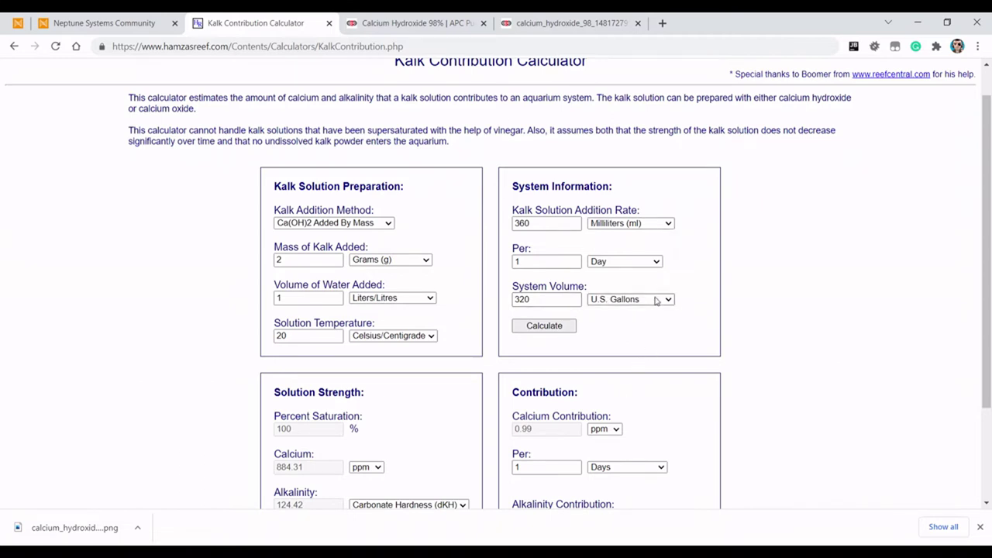
key(Up)
scroll(653, 317, down, 2)
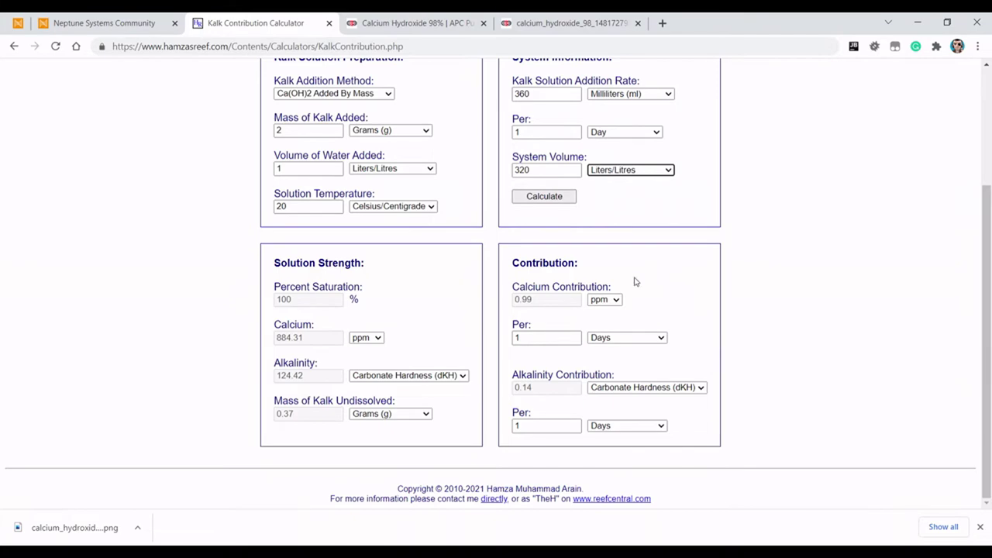
Set the kalk solution addition rate to 2 Liters/Litres per day and recalculate the contribution.
click(467, 384)
scroll(446, 391, up, 2)
key(Tab)
key(BackSpace)
click(669, 224)
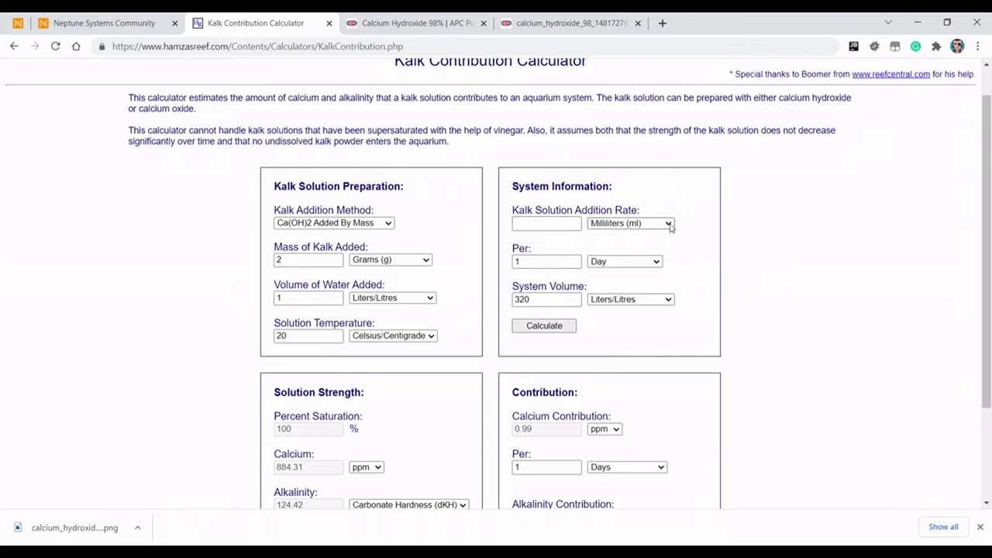
click(640, 257)
click(554, 225)
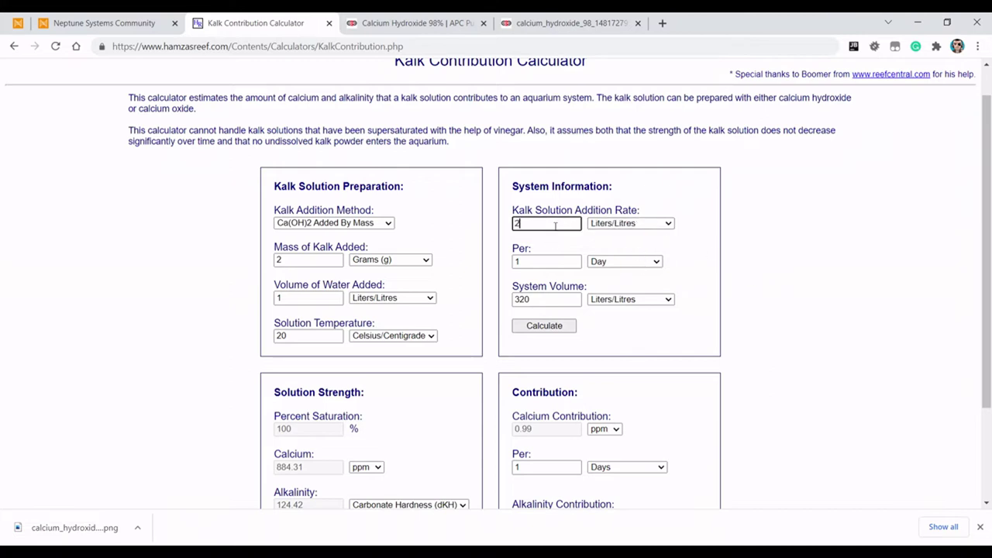
text(2)
click(679, 256)
scroll(659, 334, down, 2)
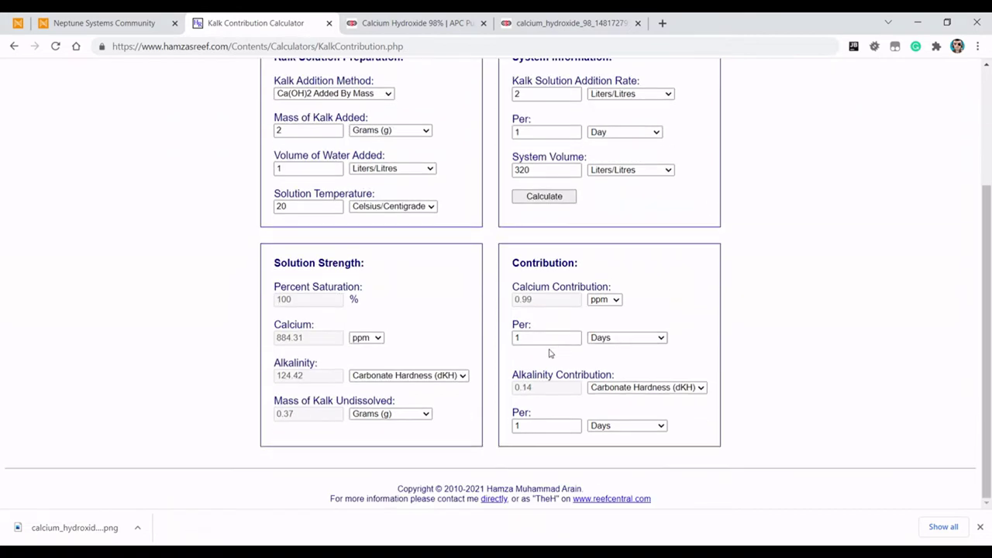
click(552, 200)
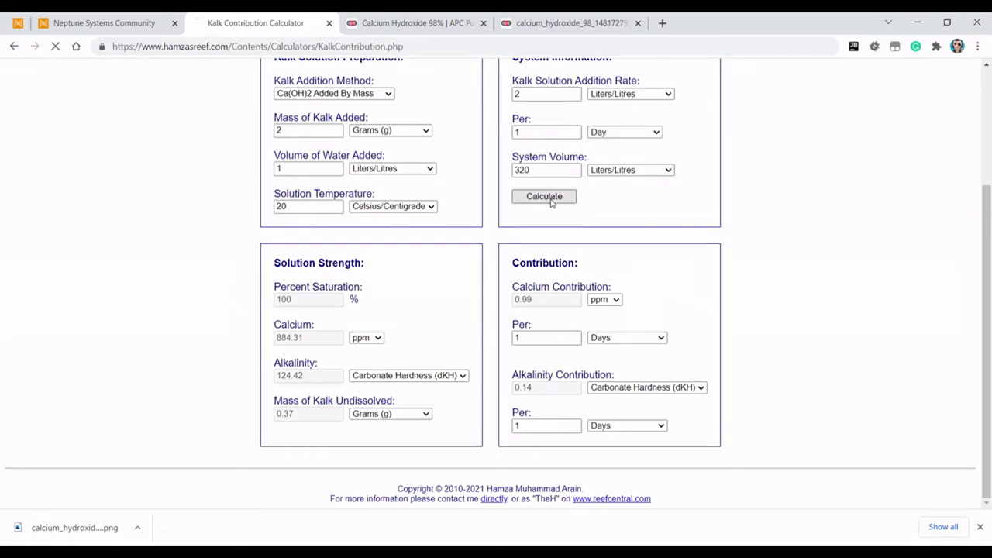
scroll(678, 277, down, 2)
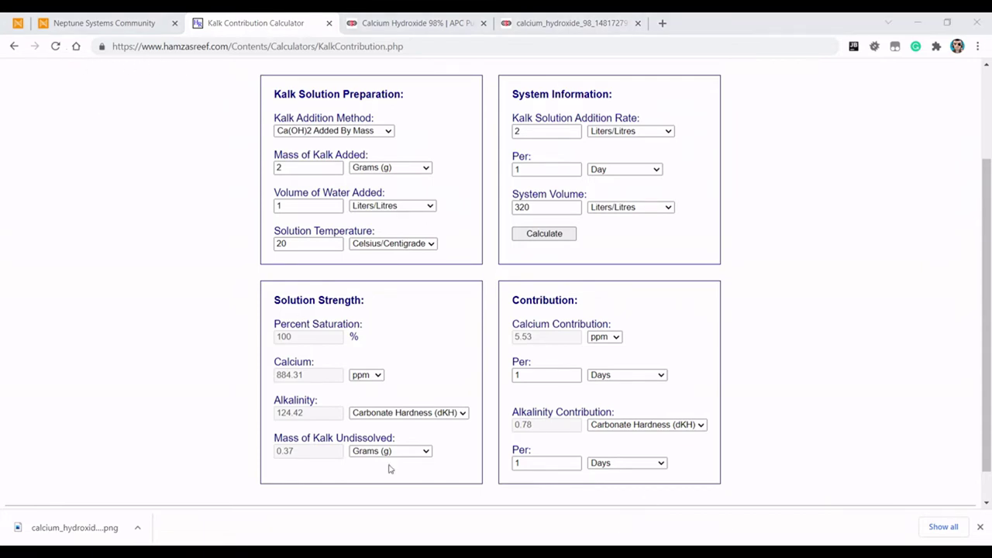
click(623, 451)
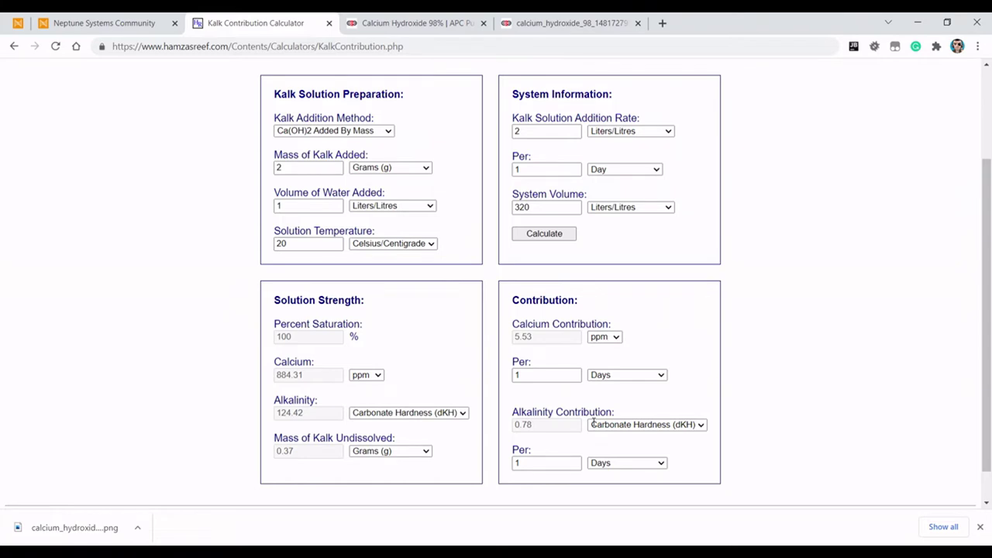
Set the kalk solution addition rate to 4 litres per day, recalculate, and check the calcium and alkalinity contributions.
click(527, 131)
key(BackSpace)
click(733, 202)
click(552, 239)
scroll(593, 271, down, 3)
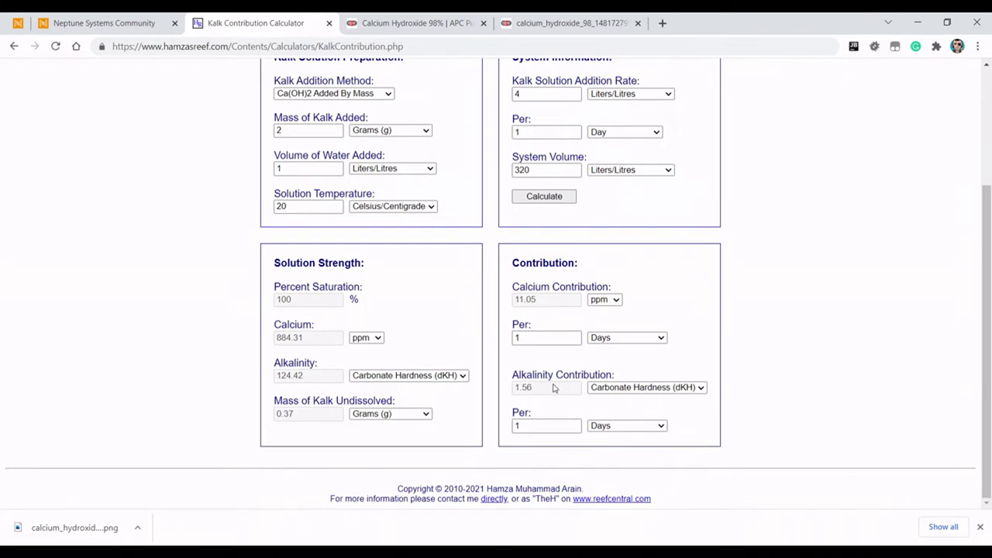
scroll(647, 336, up, 2)
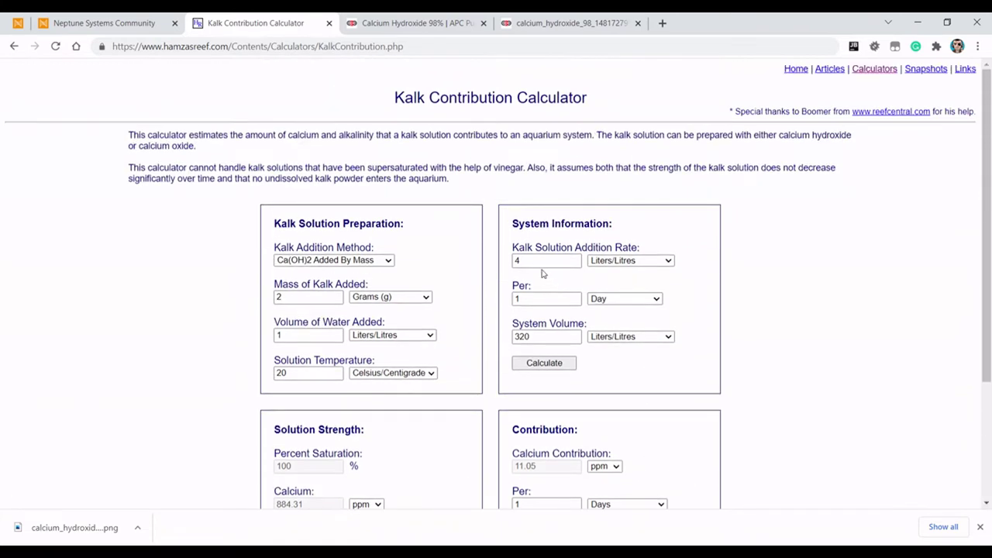
Set the kalk solution addition rate to 3.8 litres per day, recalculate, and check the alkalinity contribution.
click(534, 257)
text(3.8)
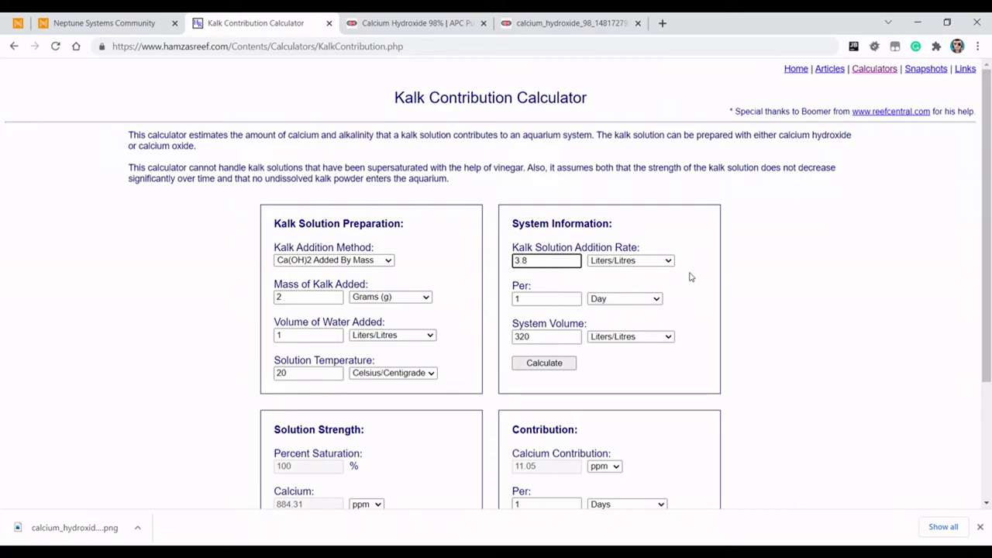
scroll(410, 250, down, 2)
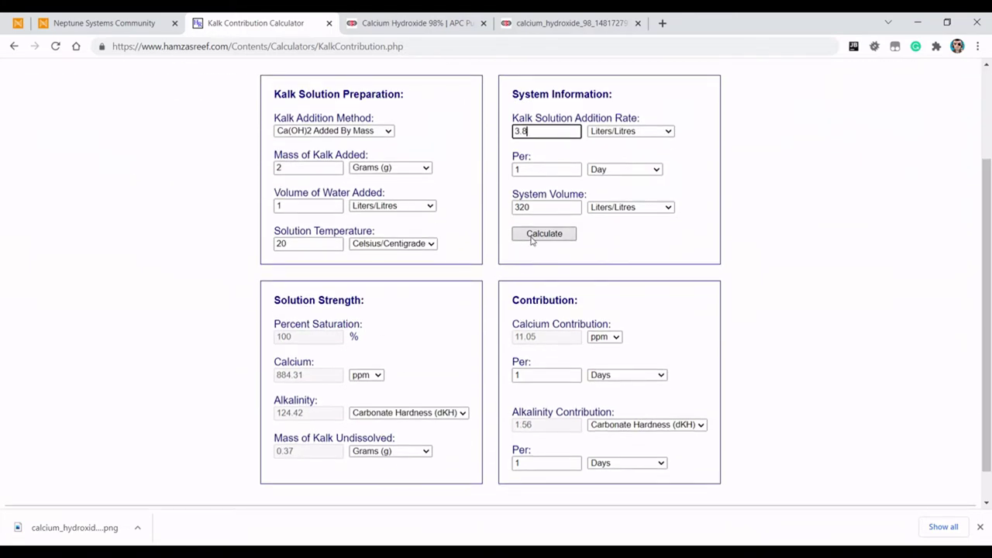
click(531, 240)
scroll(659, 280, down, 3)
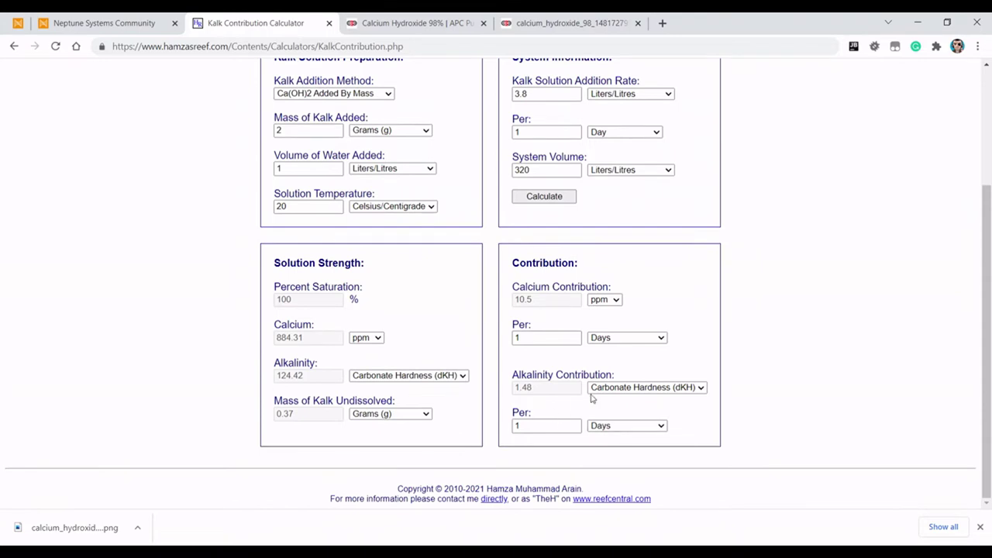
scroll(592, 398, up, 2)
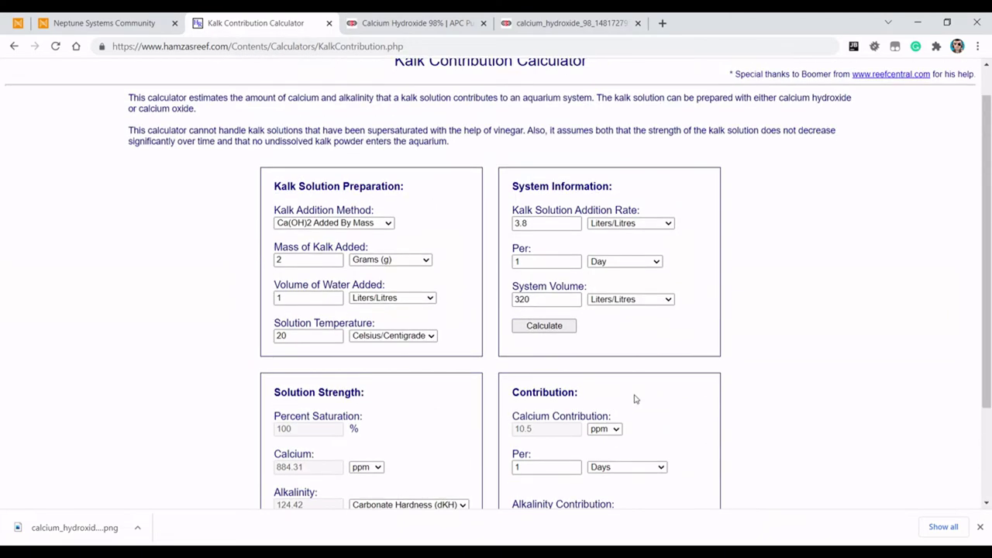
Review the daily calcium and alkalinity contributions against the preparation and system values entered above them.
scroll(634, 398, down, 2)
scroll(634, 398, up, 2)
scroll(671, 380, down, 2)
scroll(671, 380, up, 2)
scroll(674, 380, down, 3)
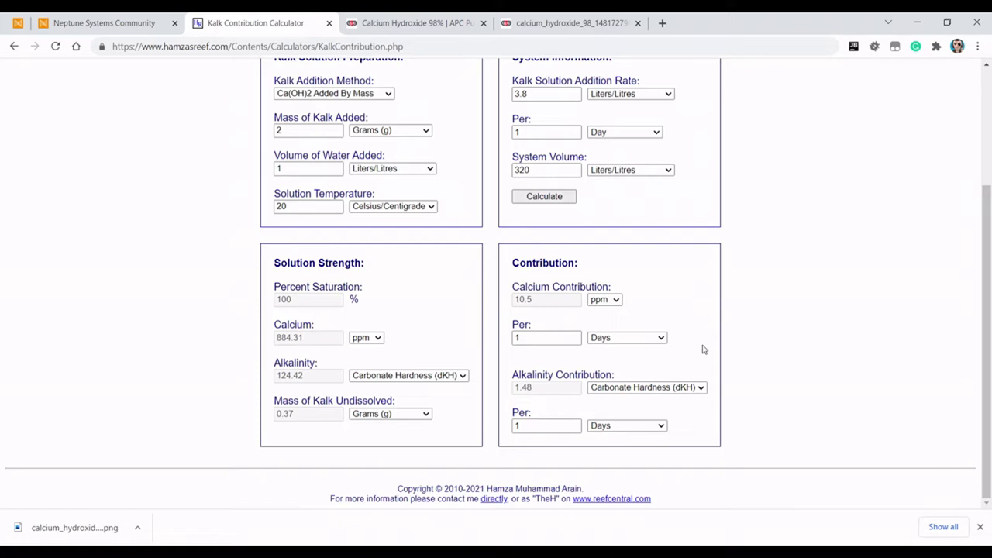
scroll(737, 320, up, 1)
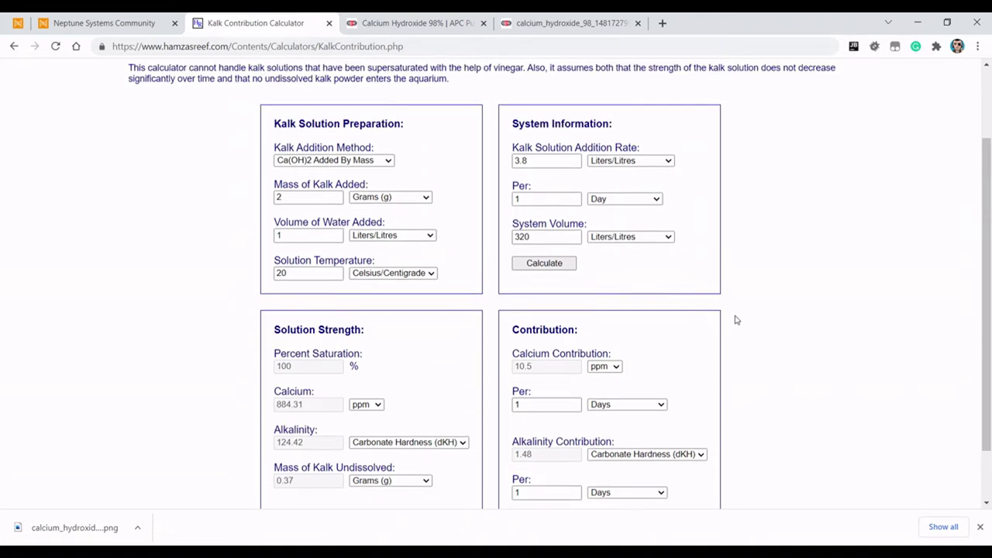
scroll(736, 320, up, 2)
scroll(626, 380, down, 2)
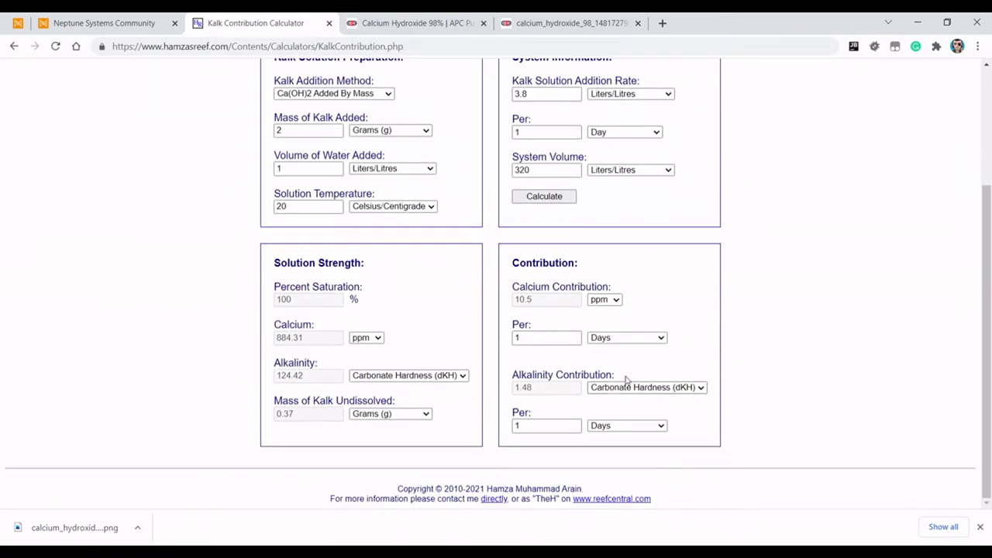
scroll(666, 385, up, 2)
scroll(653, 277, down, 2)
scroll(665, 282, up, 2)
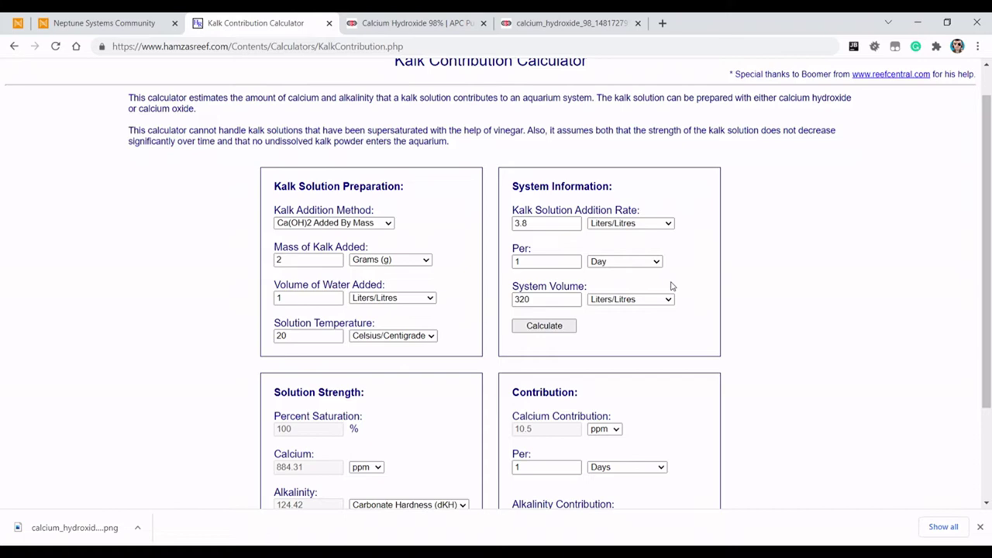
scroll(672, 287, down, 2)
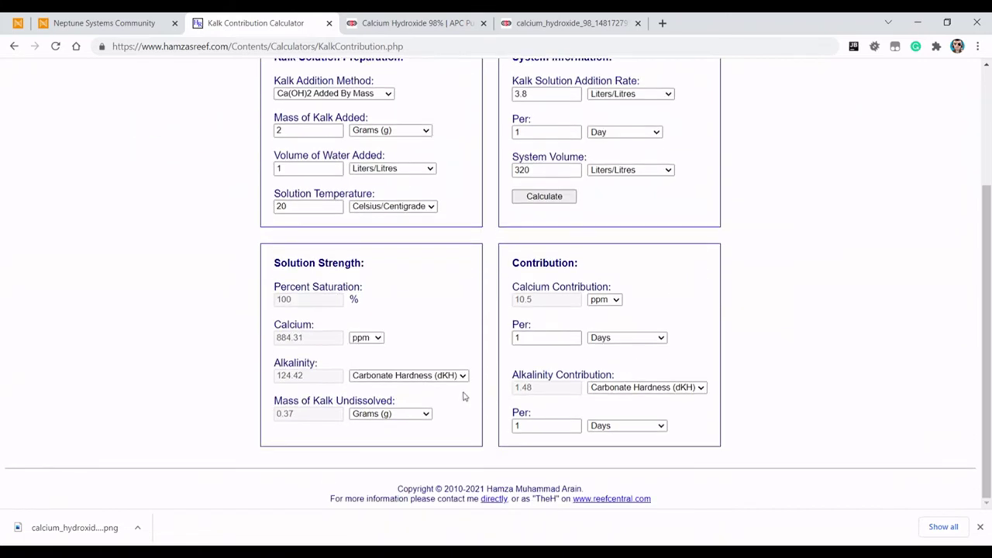